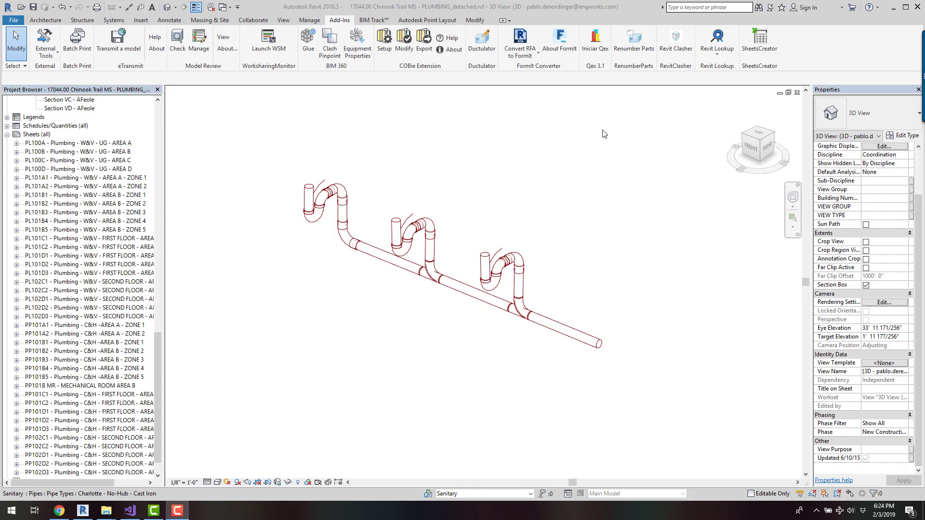
# In Renumber Parts, set the prefix to AAA with starting number 0
pyautogui.click(634, 38)
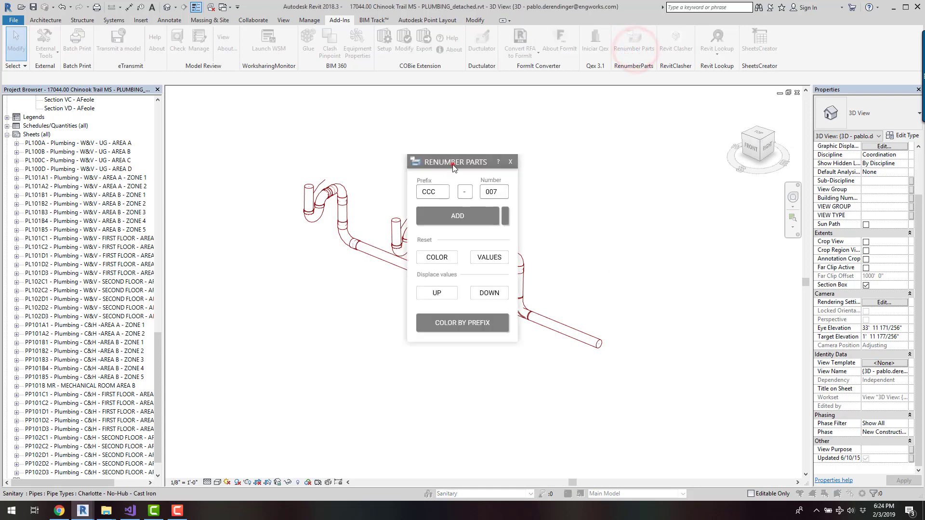
pyautogui.moveTo(453, 163); pyautogui.dragTo(513, 141)
pyautogui.doubleClick(482, 169)
pyautogui.write('A')
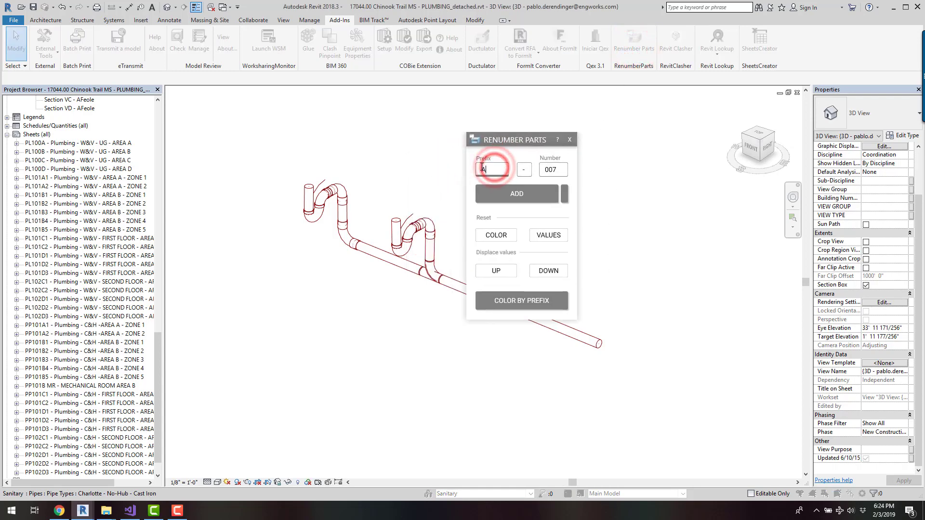
pyautogui.write('AA')
pyautogui.click(554, 169)
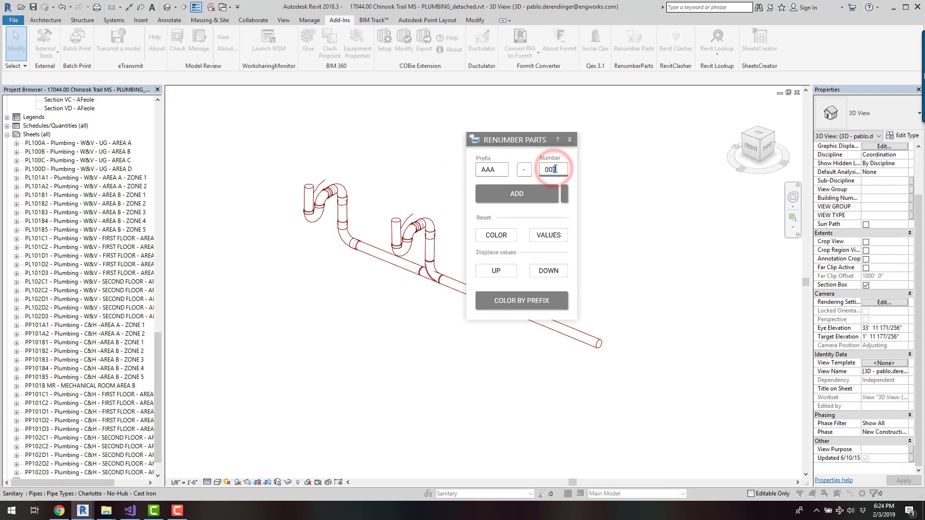
pyautogui.write('0')
# Give AAA item numbers to the first fitting and the elbow after it
pyautogui.click(521, 197)
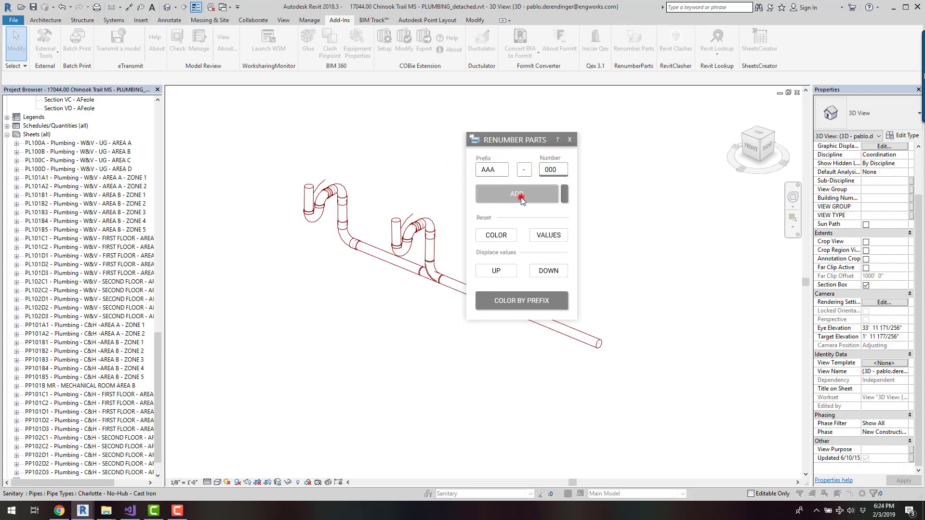
pyautogui.click(312, 197)
pyautogui.click(488, 197)
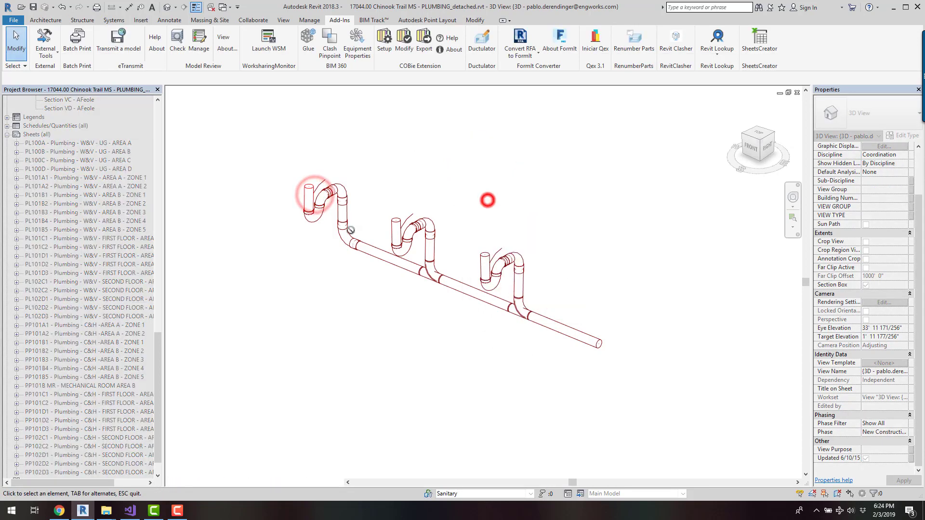
pyautogui.click(320, 220)
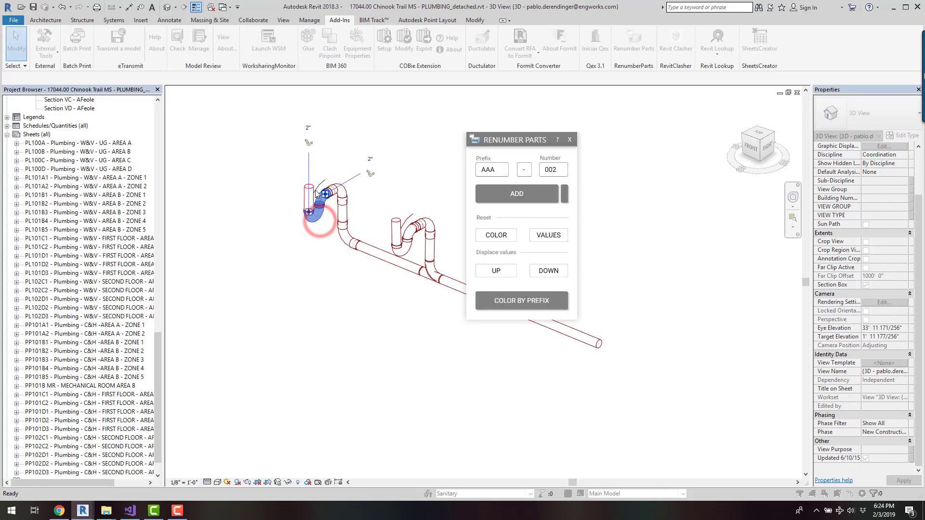
# Make the AAA colour green, then number the vertical pipe, bottom elbow and sloped pipe
pyautogui.click(563, 193)
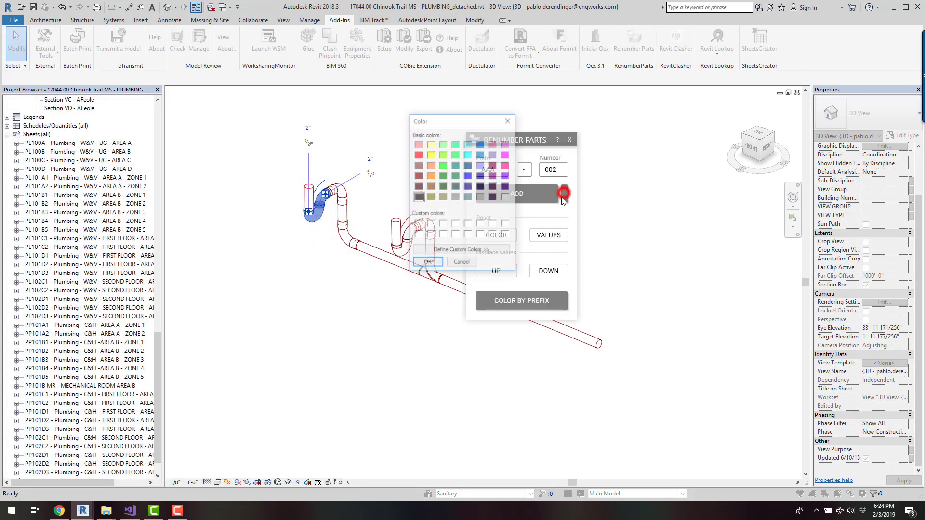
pyautogui.click(443, 165)
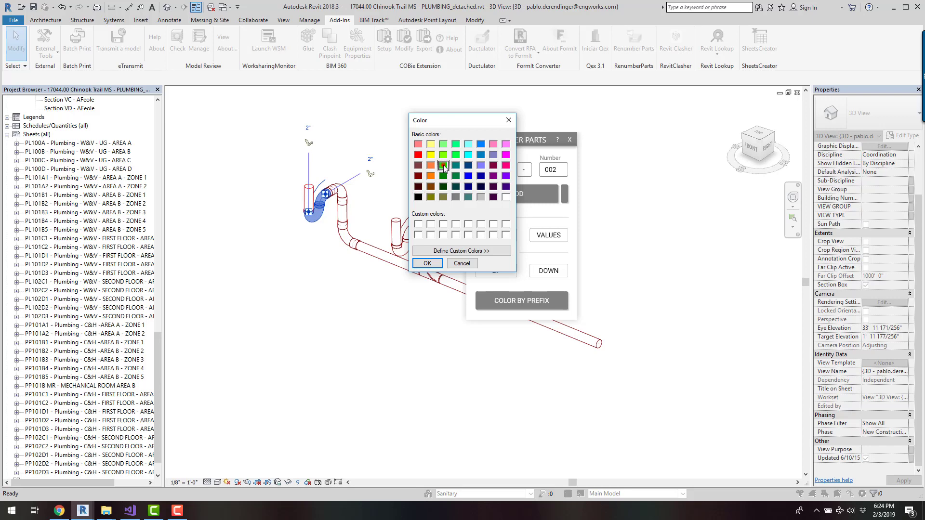
pyautogui.click(435, 265)
pyautogui.click(524, 192)
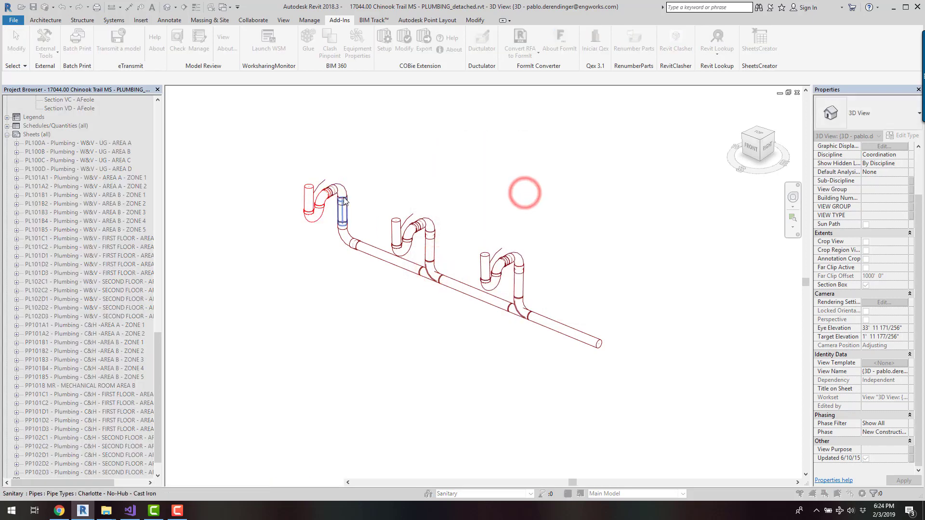
pyautogui.click(342, 197)
pyautogui.click(515, 193)
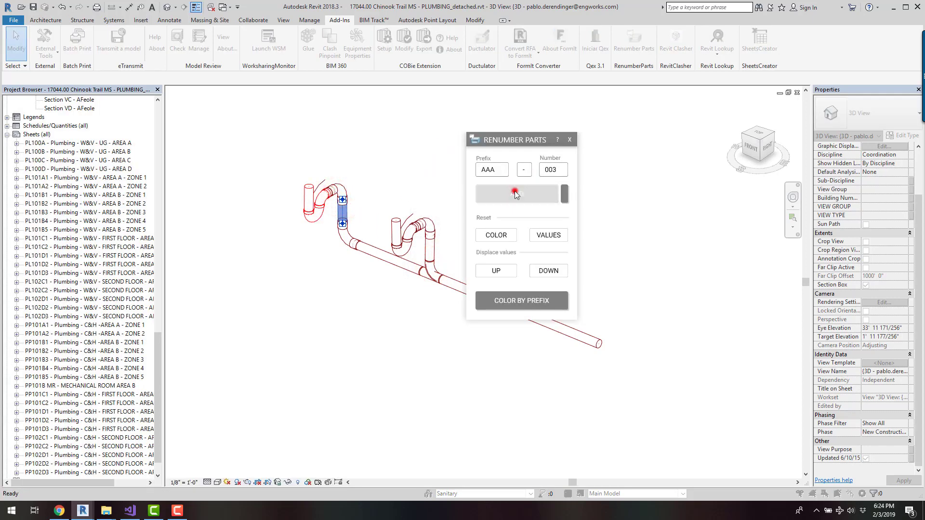
pyautogui.click(350, 237)
pyautogui.click(514, 193)
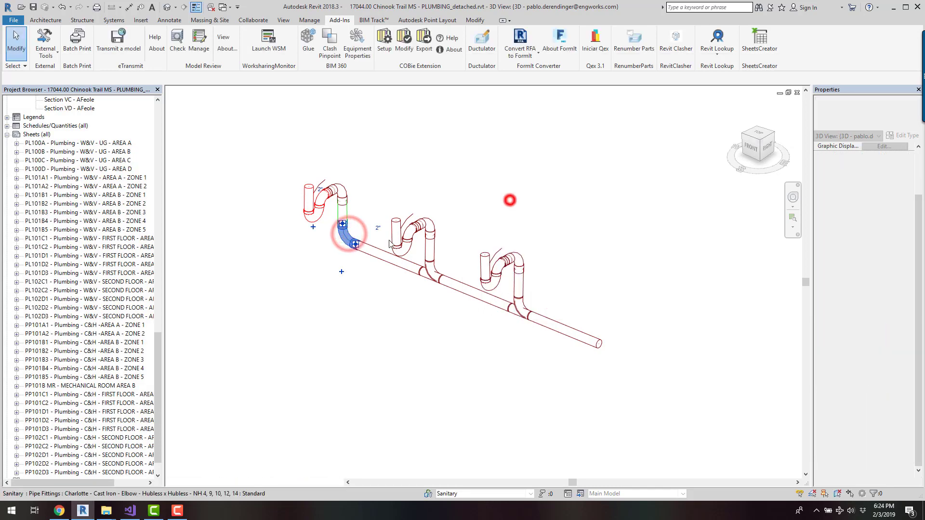
pyautogui.click(375, 254)
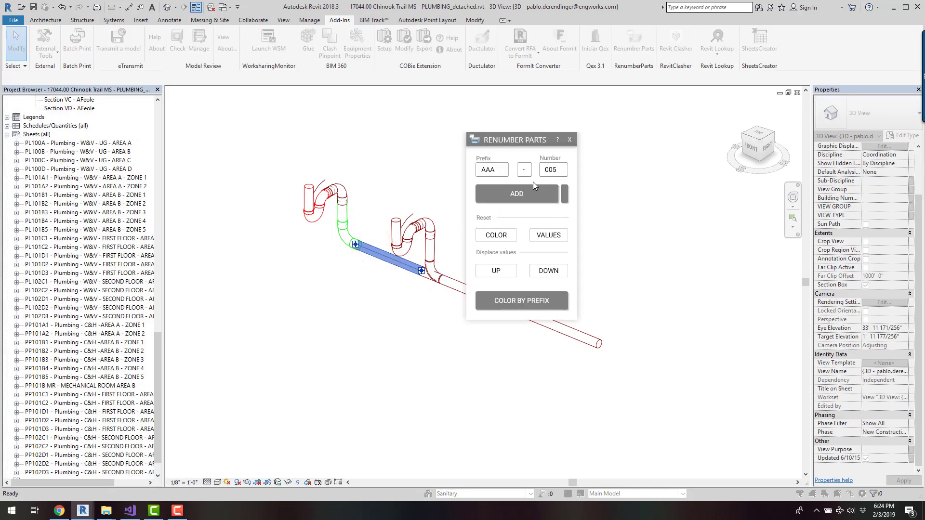
# Close Renumber Parts and check the sloped pipe's item number
pyautogui.click(569, 140)
pyautogui.click(366, 302)
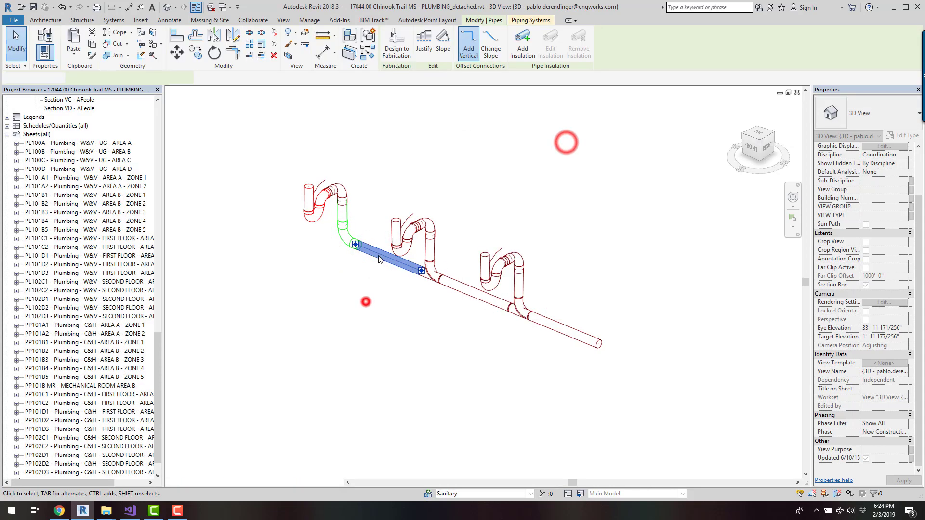
pyautogui.click(378, 254)
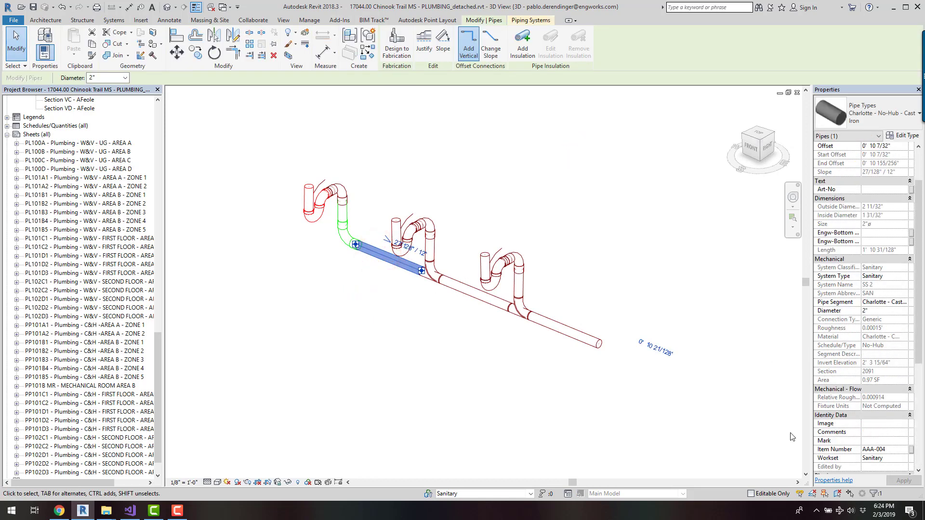
pyautogui.click(306, 377)
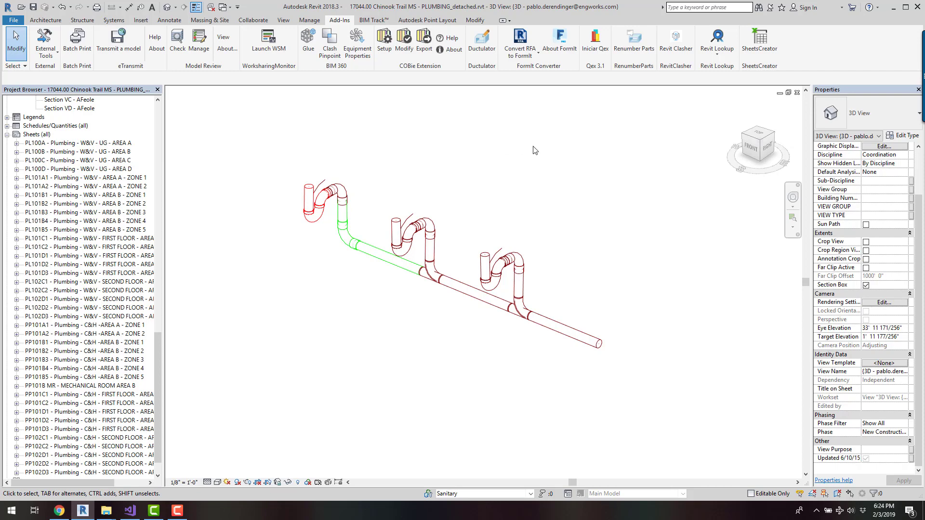
# Check item numbers of the P-trap, vertical pipe, elbow and next pipe, then reopen Renumber Parts
pyautogui.click(324, 207)
pyautogui.click(343, 212)
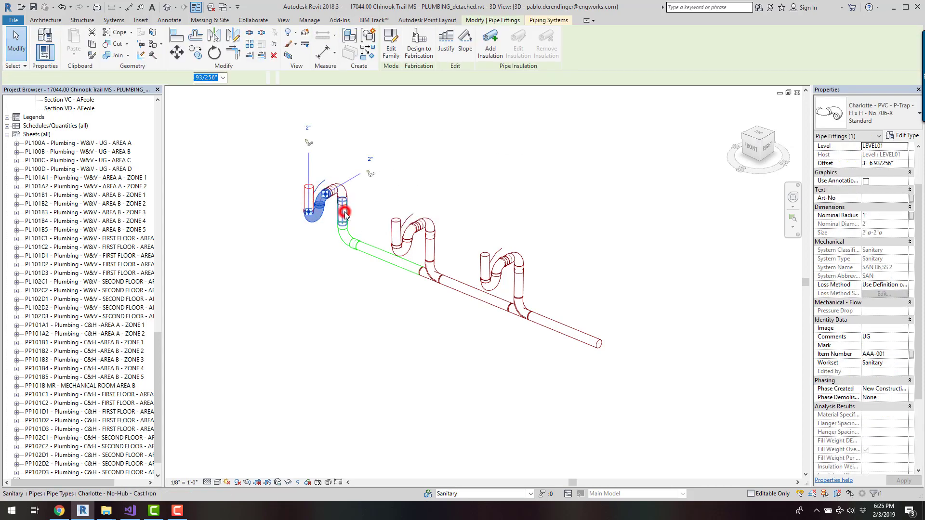
pyautogui.click(345, 230)
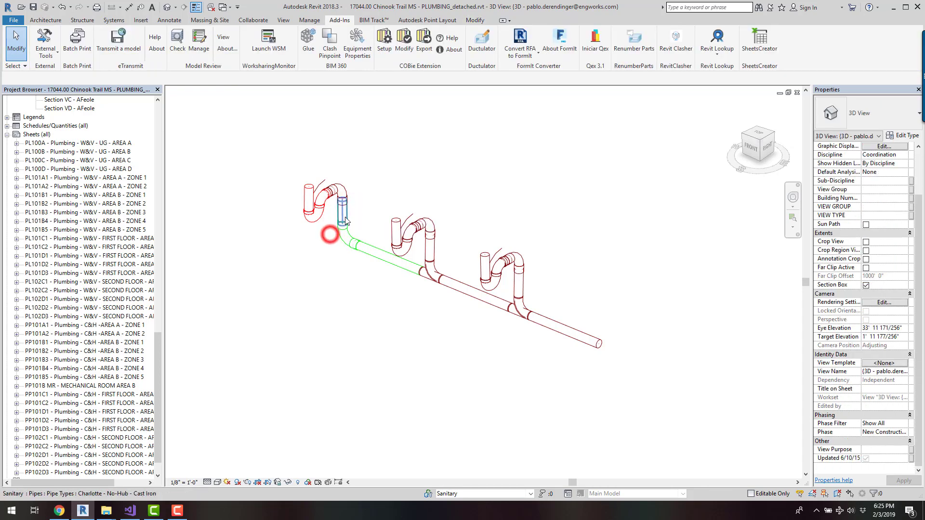
pyautogui.click(345, 235)
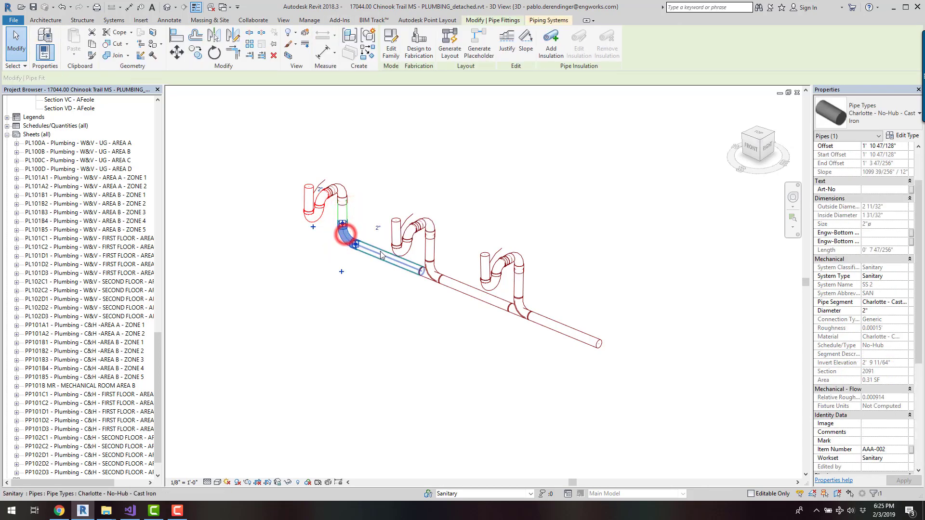
pyautogui.click(381, 254)
pyautogui.click(351, 276)
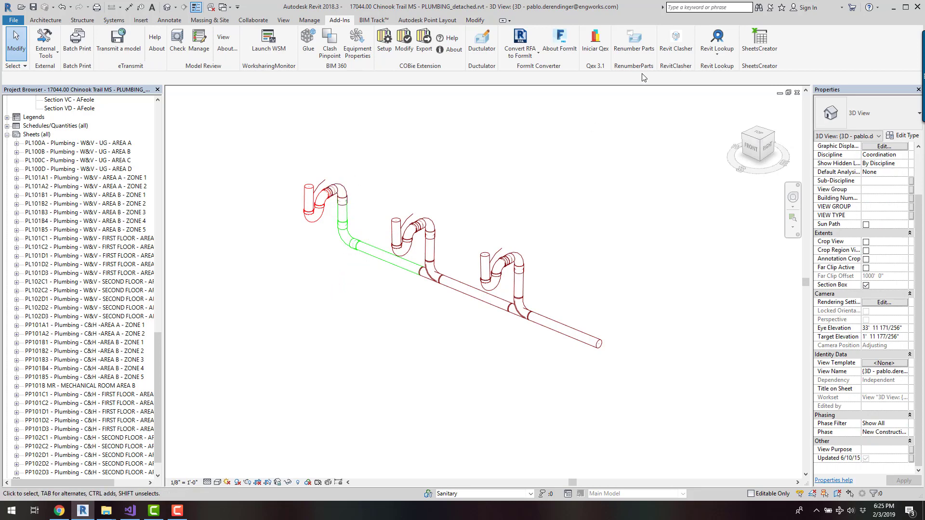
pyautogui.click(633, 56)
pyautogui.moveTo(450, 162); pyautogui.dragTo(518, 135)
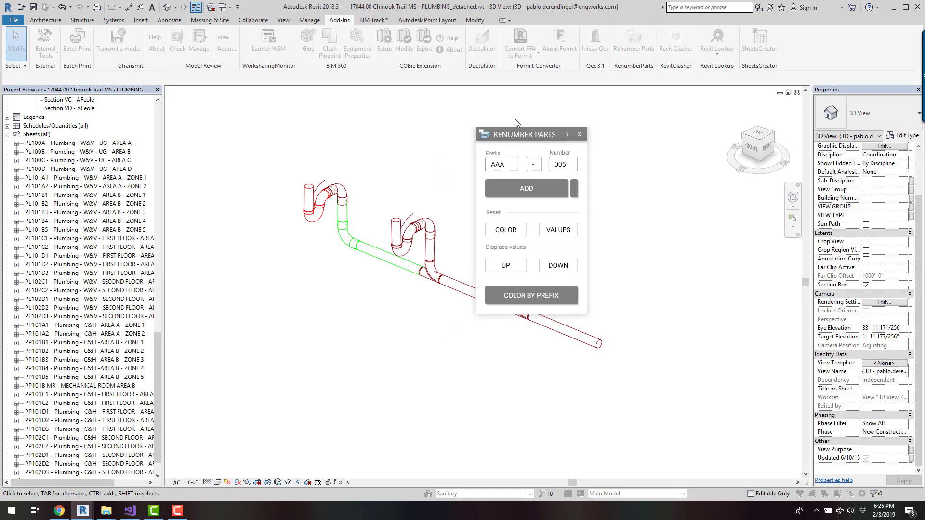
# Shift the elbow's item number up in Renumber Parts, then close the panel
pyautogui.click(509, 262)
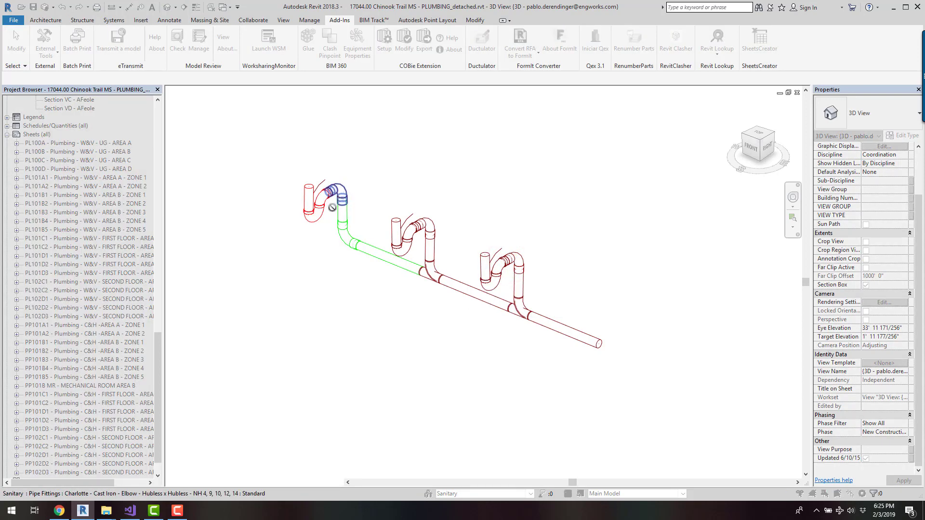
pyautogui.click(324, 210)
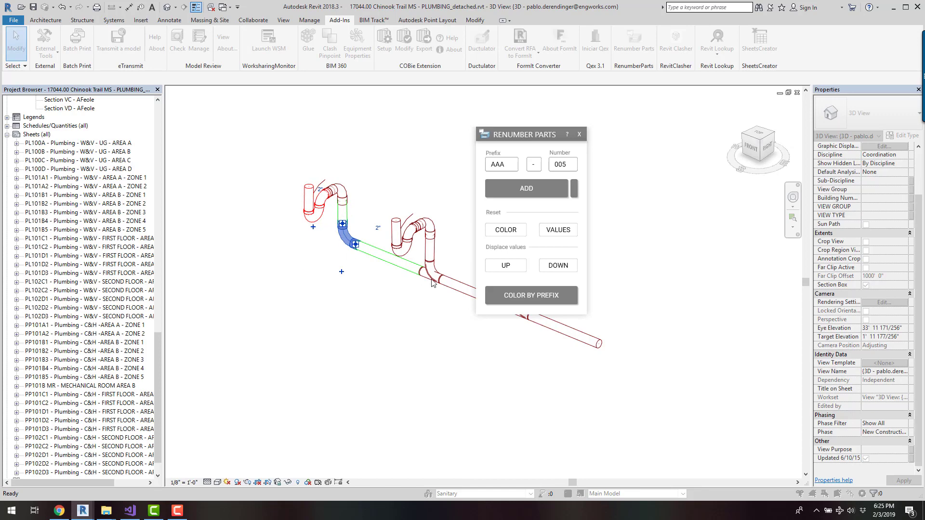
pyautogui.click(583, 134)
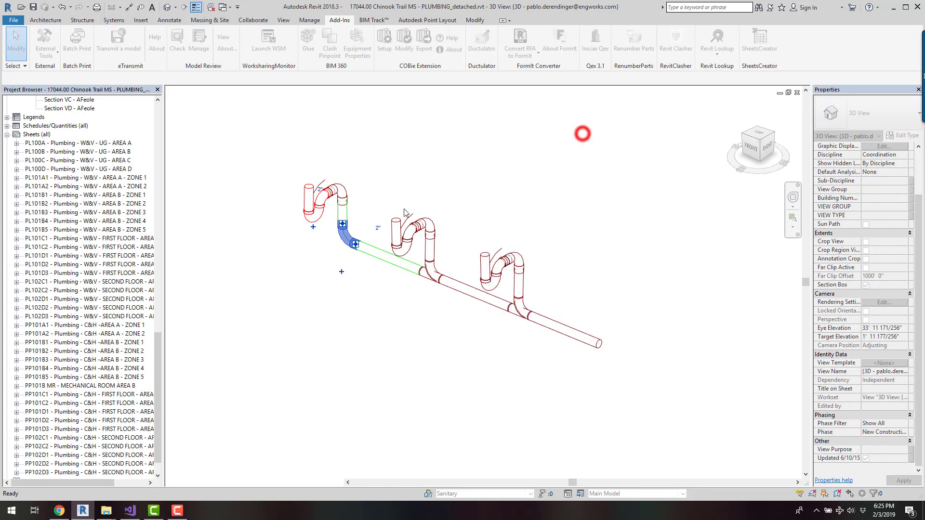
pyautogui.click(330, 281)
# Check item numbers of the short pipe, P-trap, vertical pipe and elbow at the left trap
pyautogui.click(313, 201)
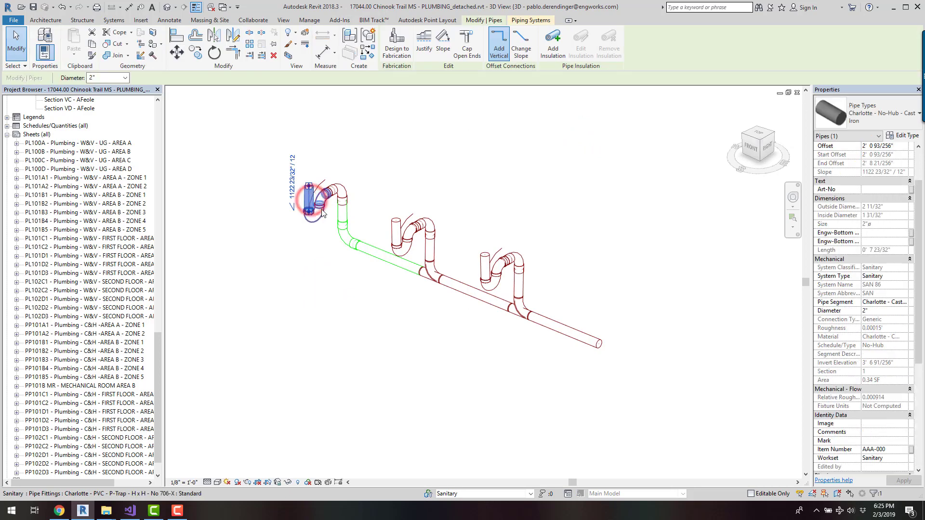
pyautogui.click(322, 210)
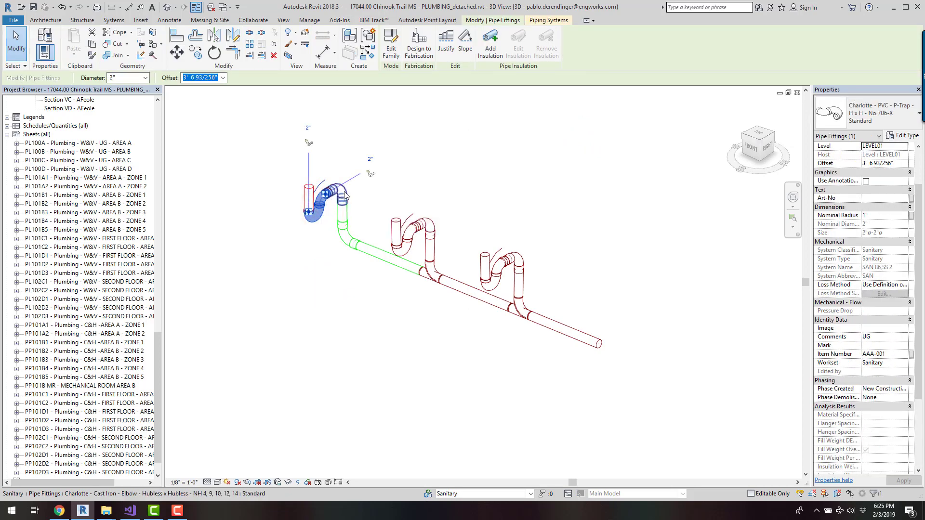
pyautogui.click(345, 211)
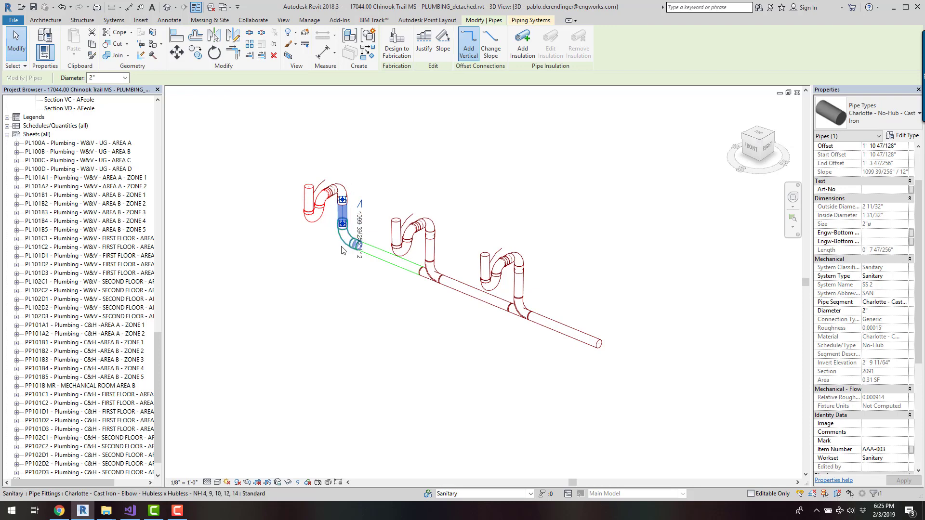
pyautogui.click(345, 240)
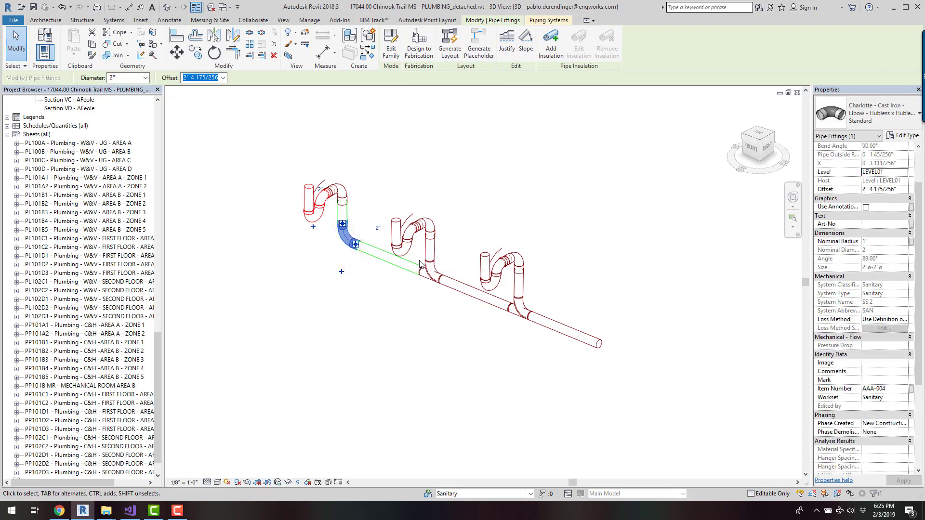
pyautogui.click(330, 286)
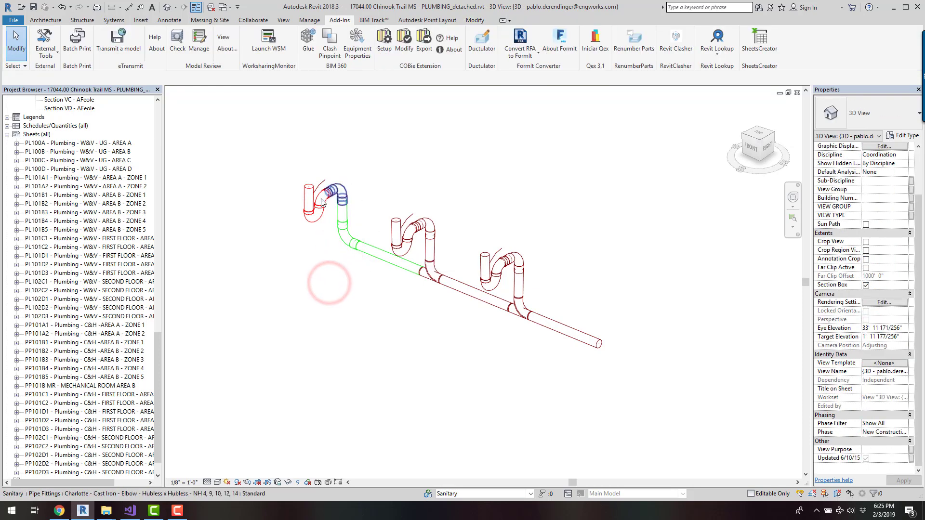
# Set the top elbow's Item Number to AAA-002 and reopen Renumber Parts
pyautogui.click(339, 202)
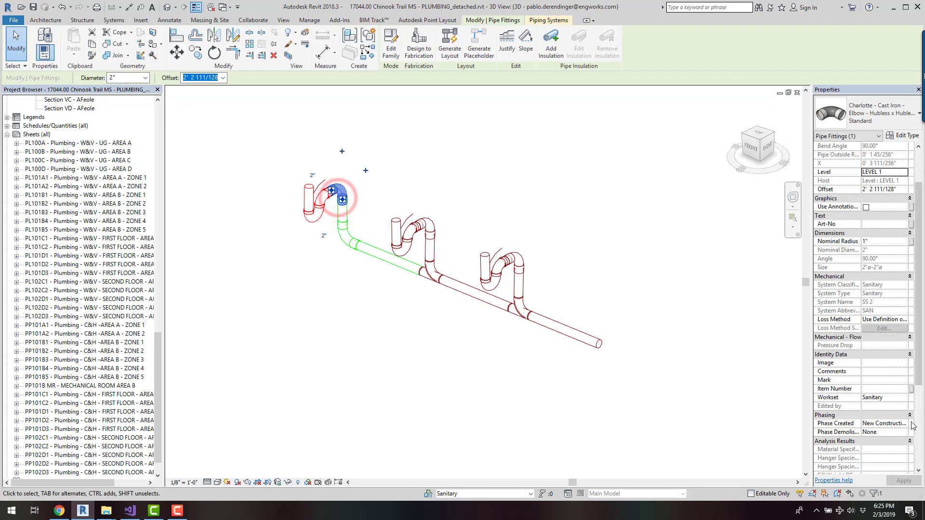
pyautogui.scroll(2, 880, 385)
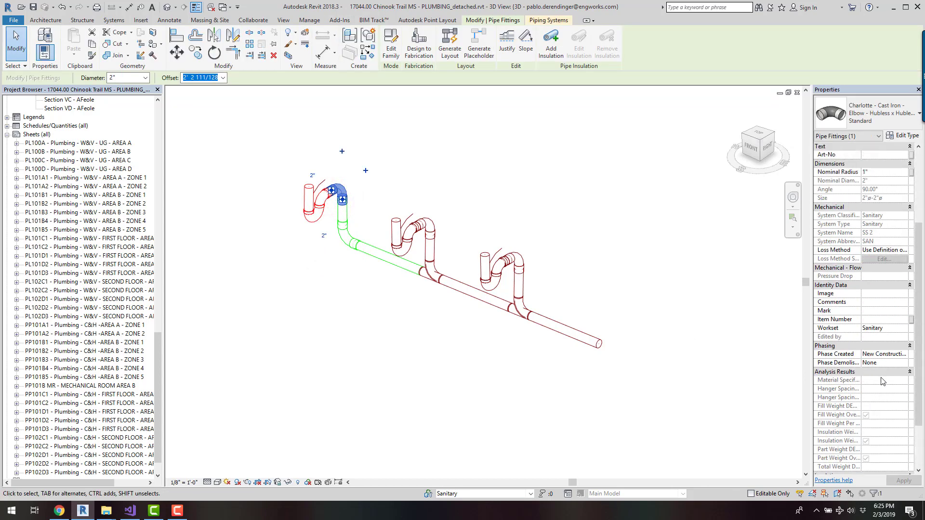
pyautogui.click(887, 321)
pyautogui.write('AAA-')
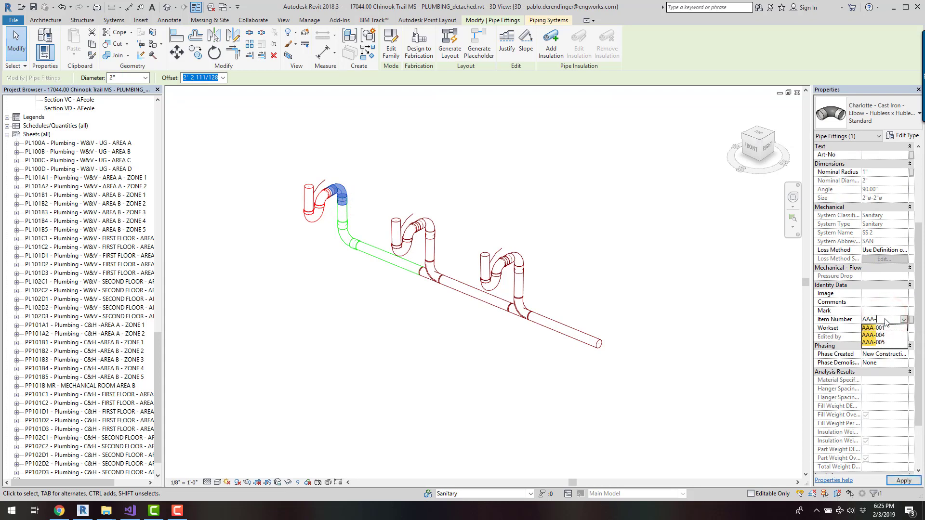
pyautogui.write('002')
pyautogui.click(554, 173)
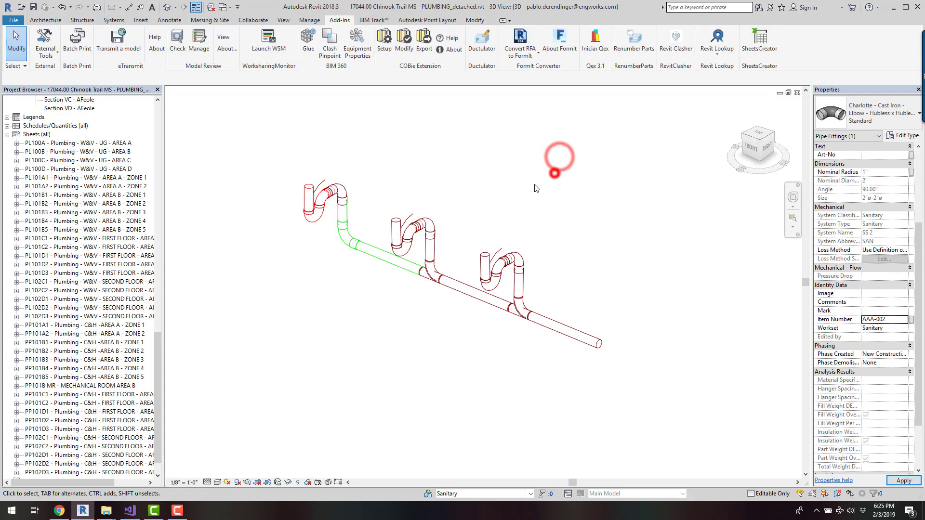
pyautogui.click(628, 48)
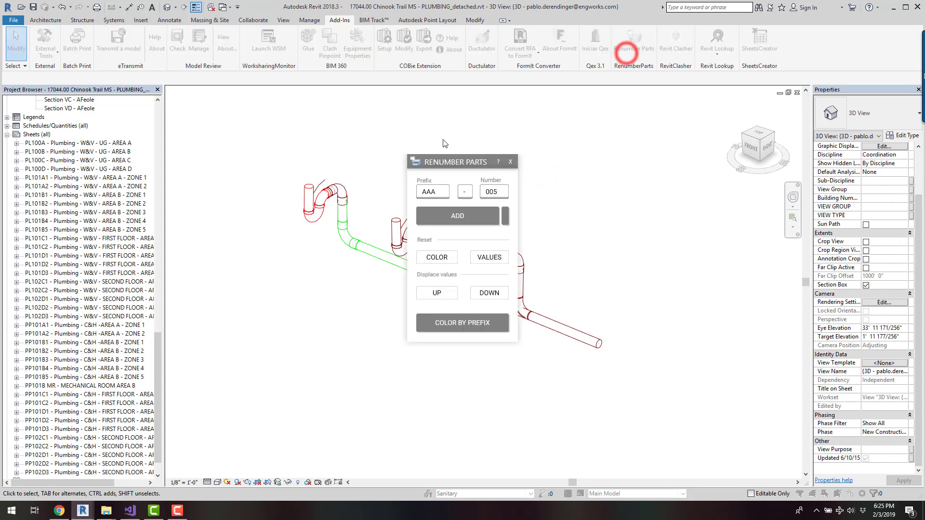
# Reset the colour overrides and set the BBB prefix with starting number 000
pyautogui.moveTo(446, 162); pyautogui.dragTo(612, 154)
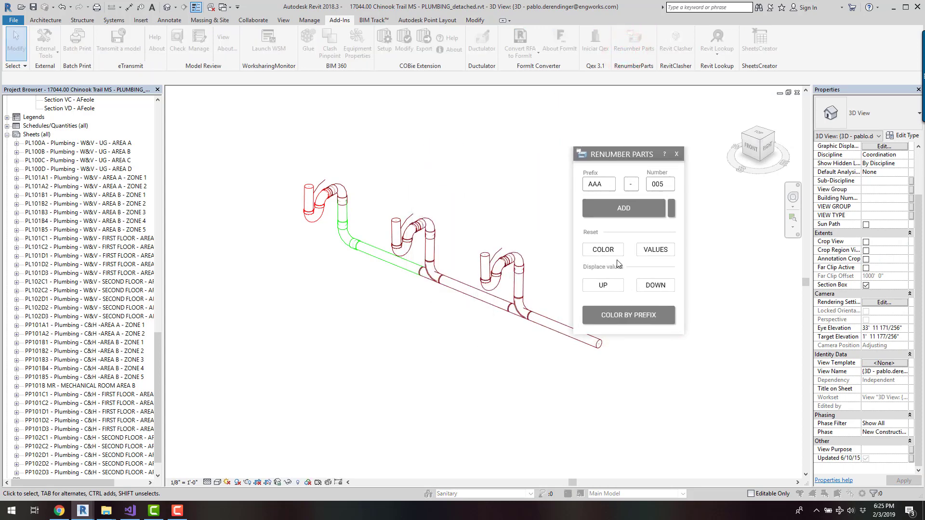
pyautogui.click(604, 251)
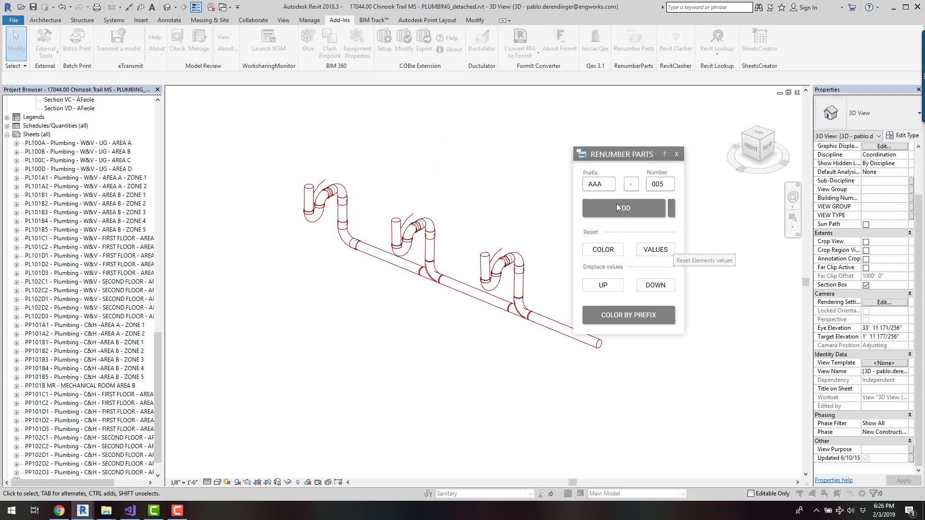
pyautogui.doubleClick(588, 184)
pyautogui.write('BBB')
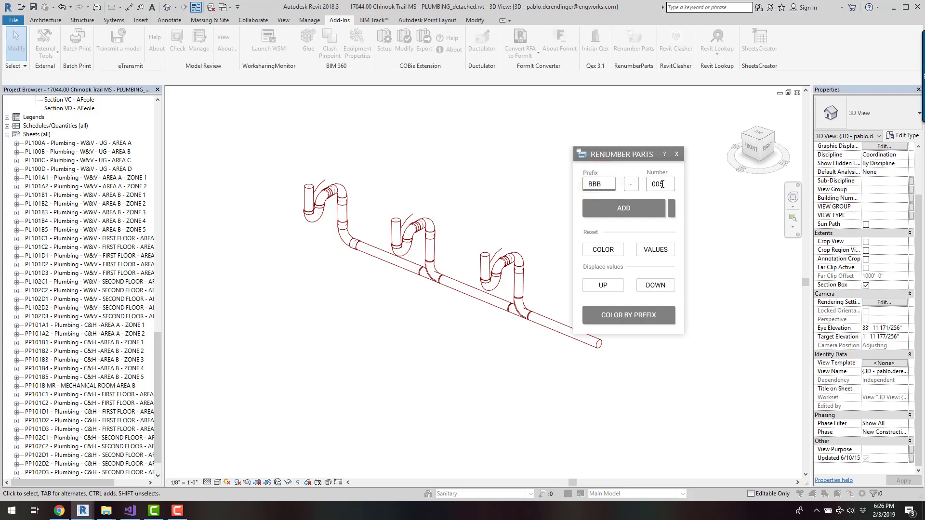
pyautogui.click(662, 184)
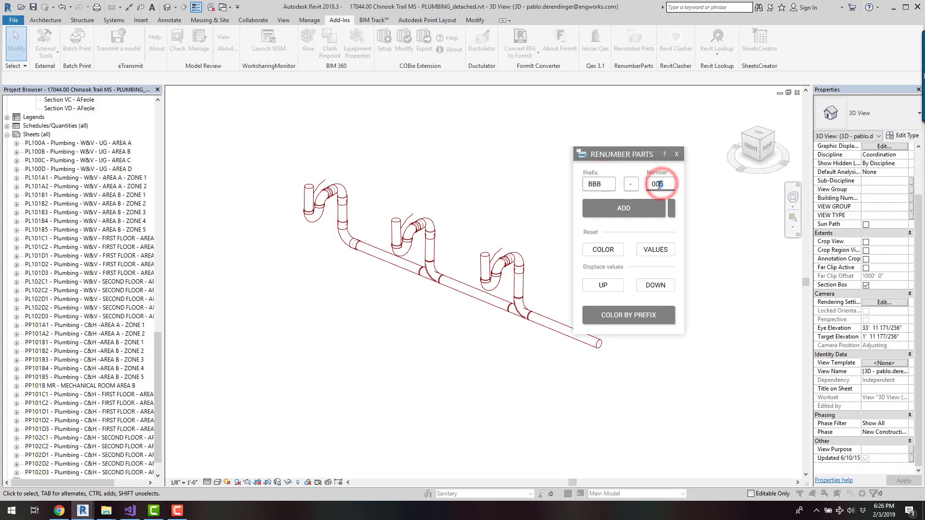
pyautogui.doubleClick(667, 185)
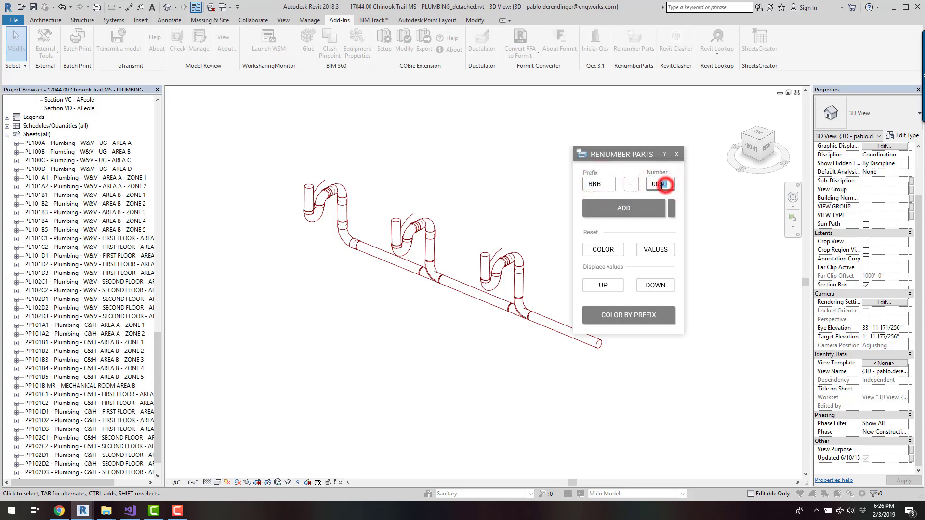
pyautogui.write('000')
# Give BBB item numbers to the first three fittings of the middle trap
pyautogui.click(623, 209)
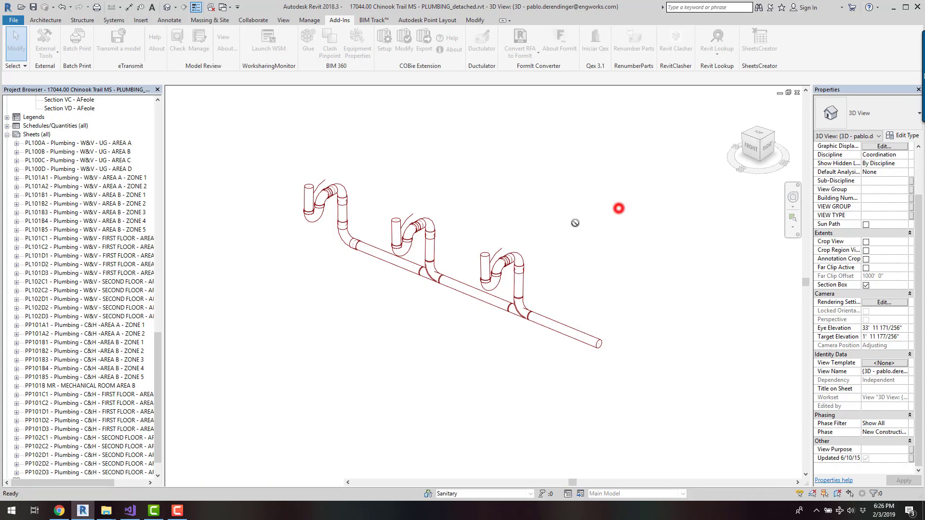
pyautogui.click(396, 227)
pyautogui.click(584, 208)
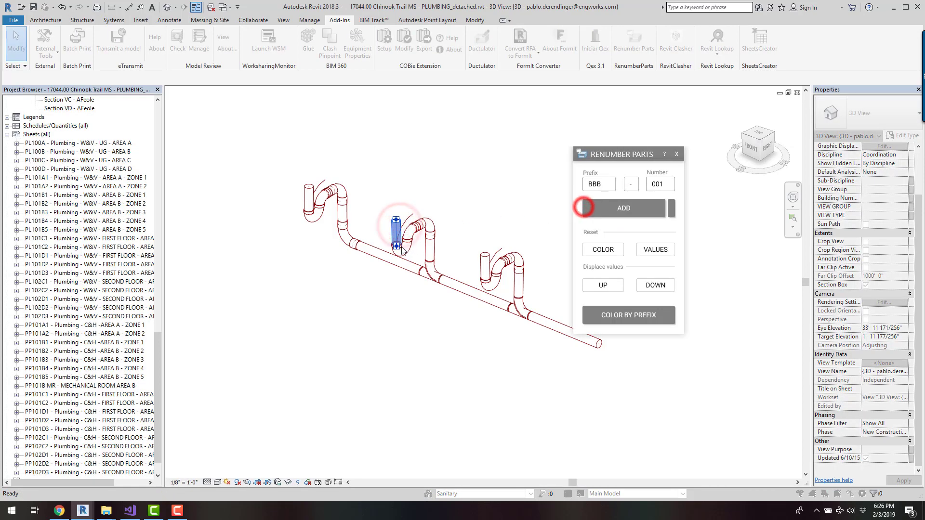
pyautogui.click(406, 247)
pyautogui.click(623, 208)
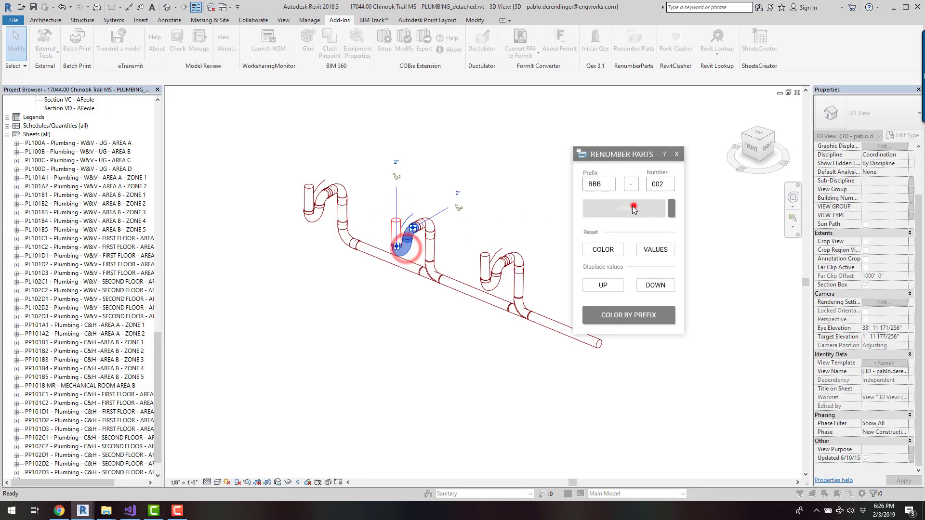
pyautogui.click(428, 224)
# Give BBB numbers to the vertical pipe, tee and main pipe segment, up to BBB-005
pyautogui.click(619, 208)
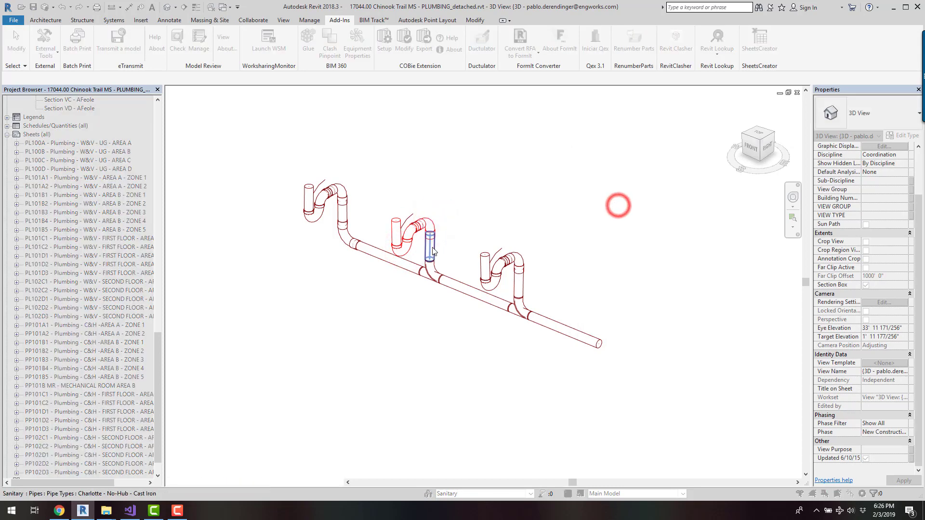
pyautogui.click(430, 245)
pyautogui.click(595, 207)
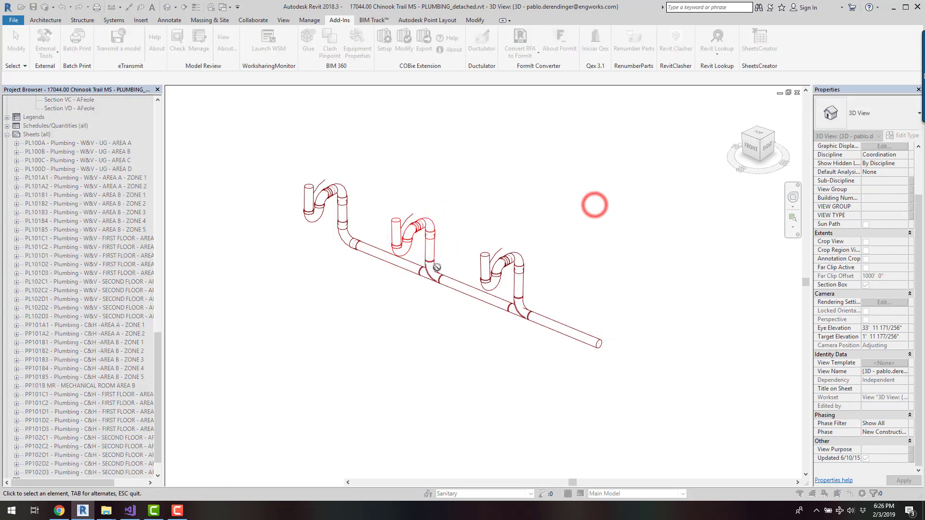
pyautogui.click(430, 270)
pyautogui.click(626, 216)
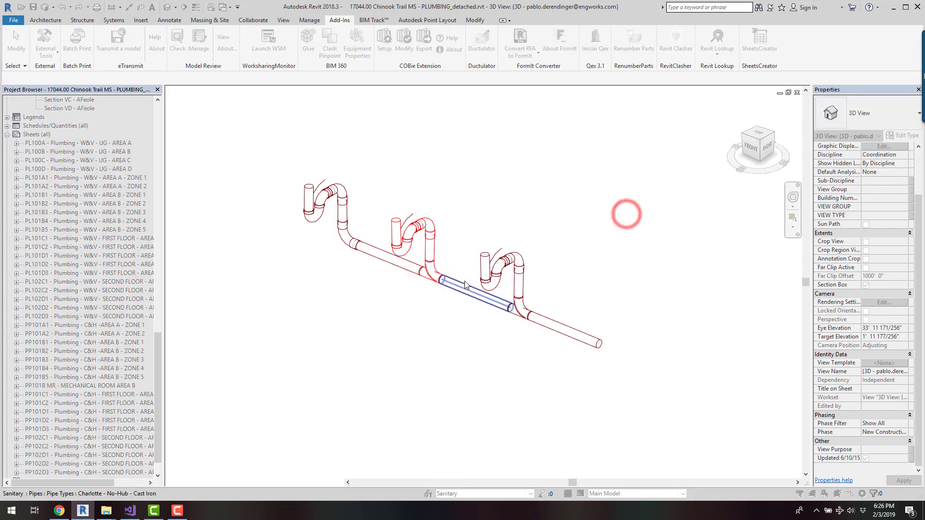
pyautogui.click(461, 289)
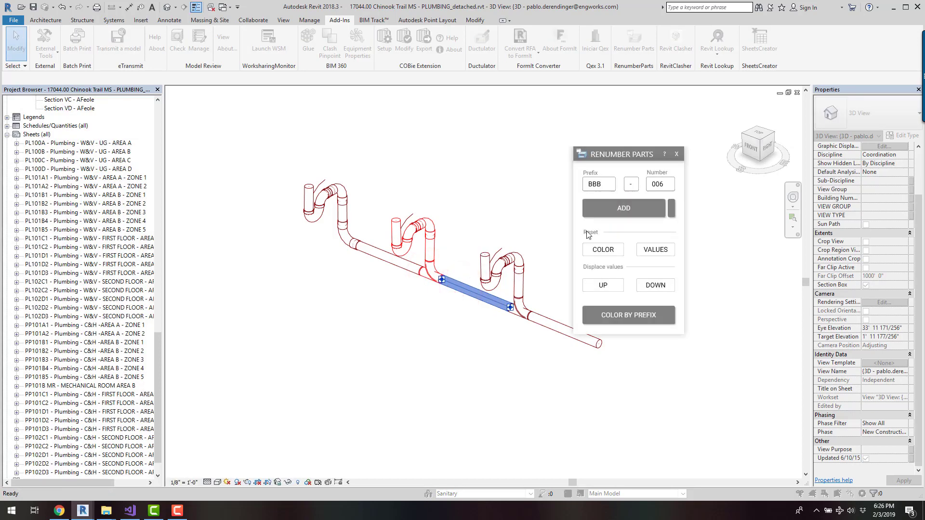
pyautogui.click(605, 186)
# Change the prefix to CCC and restart the number at 000
pyautogui.doubleClick(602, 185)
pyautogui.write('CCC')
pyautogui.click(663, 185)
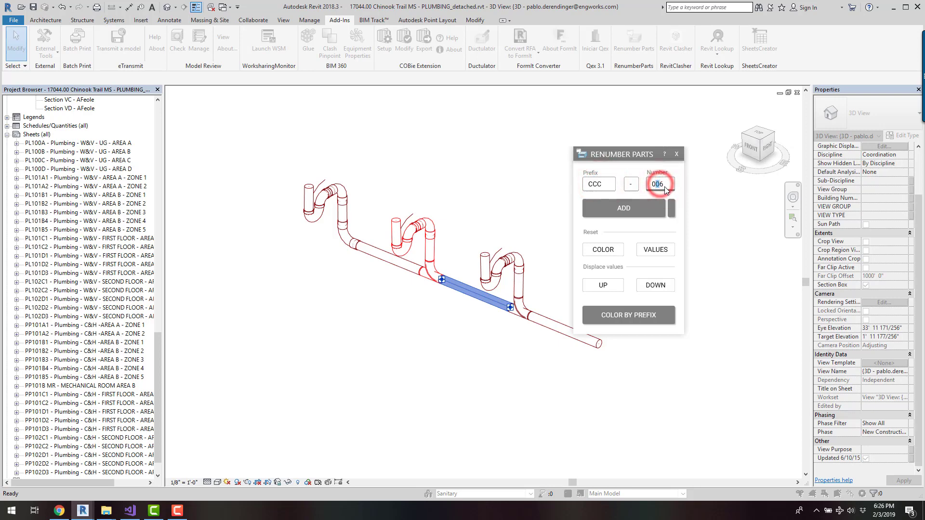
pyautogui.click(661, 184)
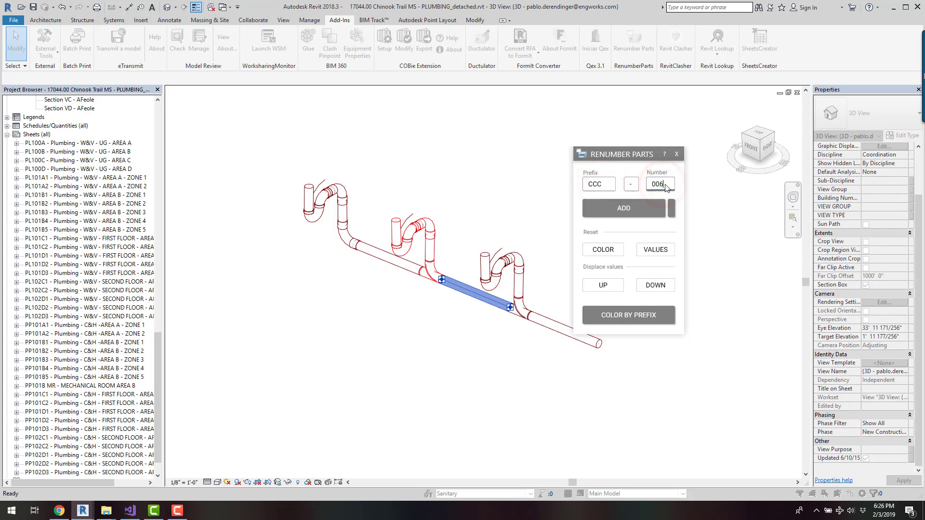
pyautogui.write('000')
# Give CCC item numbers to the first three fittings of the third trap
pyautogui.click(648, 207)
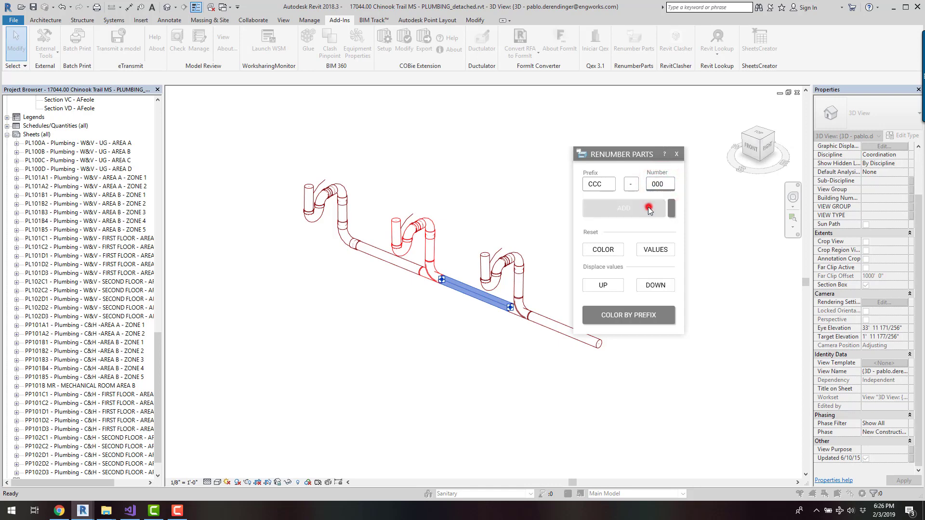
pyautogui.click(479, 271)
pyautogui.click(591, 213)
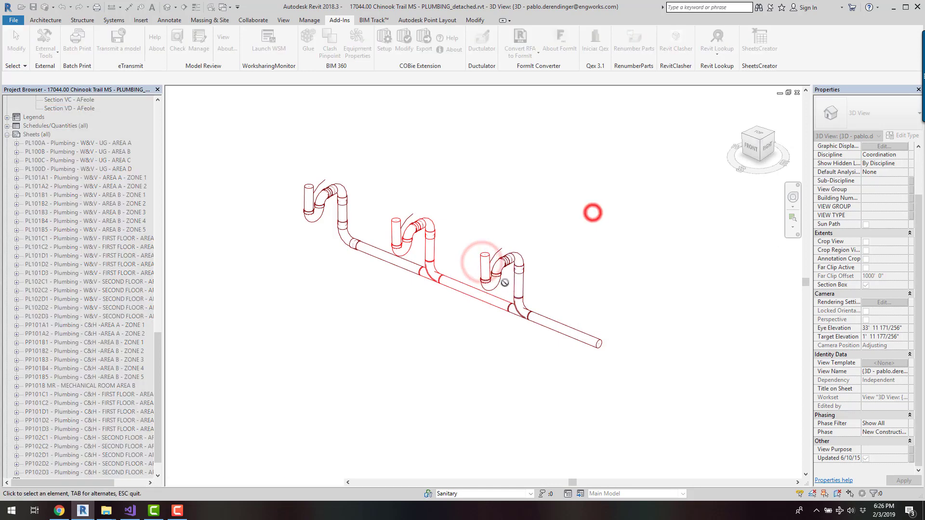
pyautogui.click(496, 280)
pyautogui.click(603, 212)
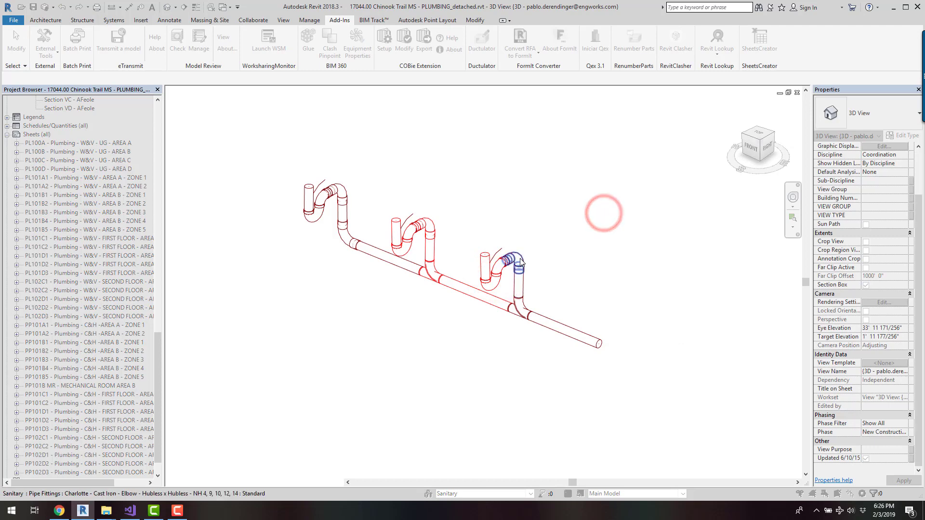
pyautogui.click(519, 259)
# Number the remaining third-trap fittings and the end pipe with CCC, reaching 006
pyautogui.click(621, 207)
pyautogui.click(523, 283)
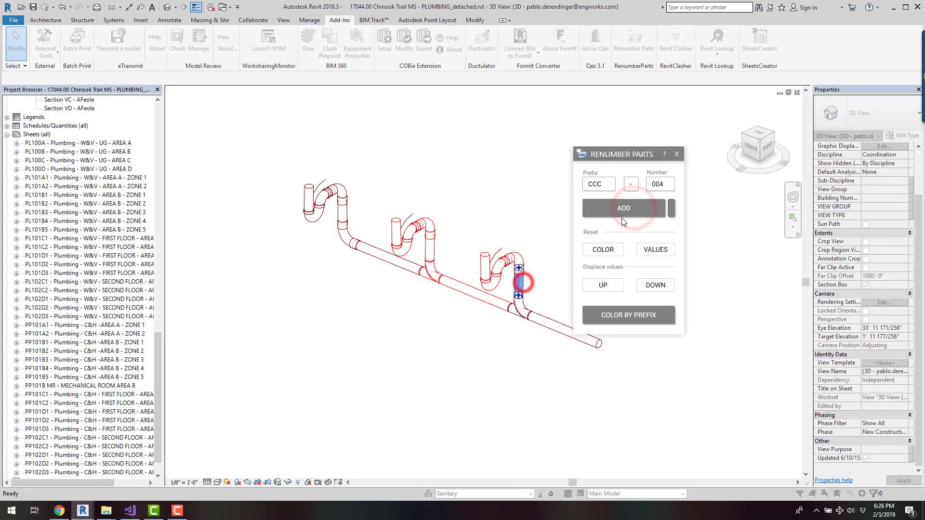
pyautogui.click(619, 213)
pyautogui.click(517, 308)
pyautogui.click(624, 203)
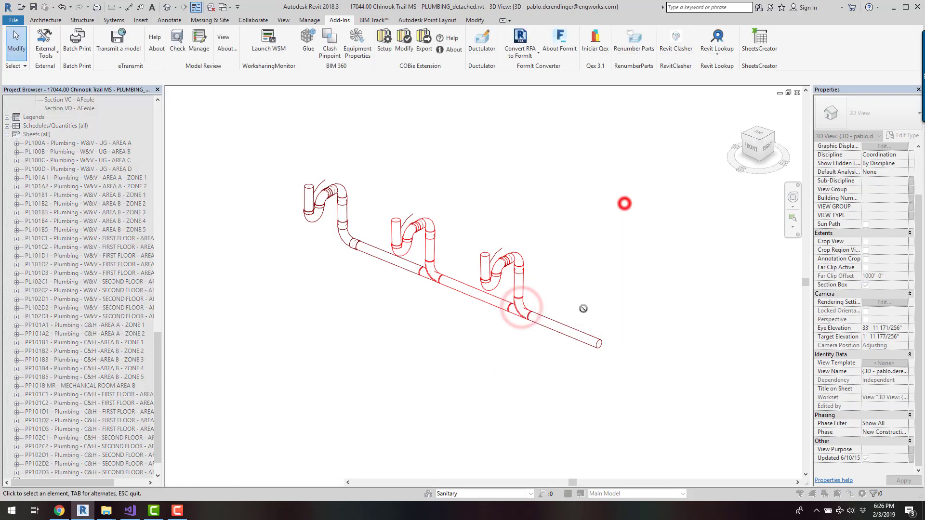
pyautogui.click(570, 325)
pyautogui.moveTo(620, 150); pyautogui.dragTo(650, 118)
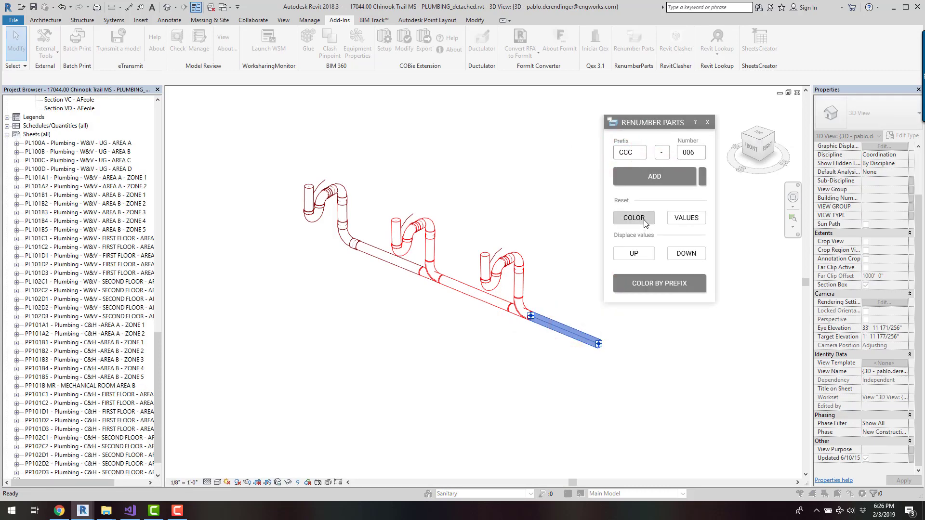
# Reset the colours, apply COLOR BY PREFIX, then close Renumber Parts and deselect everything
pyautogui.click(645, 222)
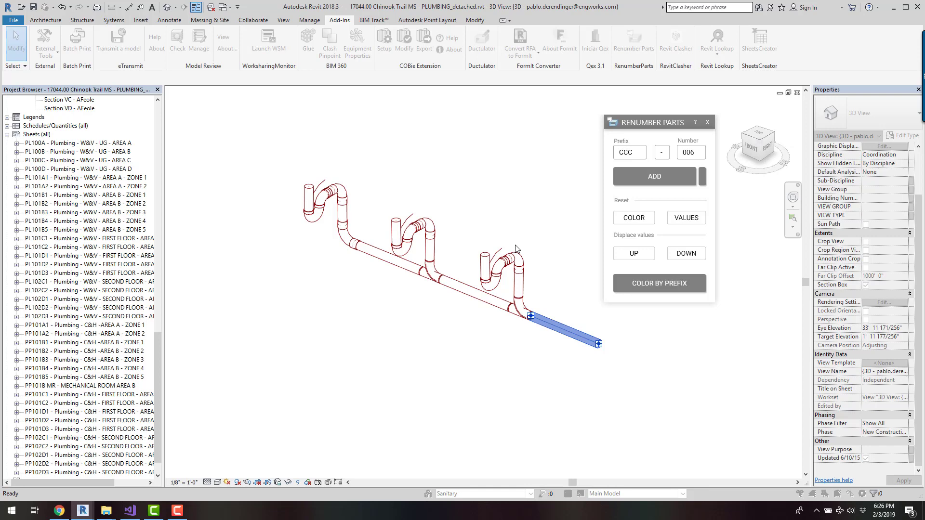
pyautogui.click(674, 285)
pyautogui.click(708, 122)
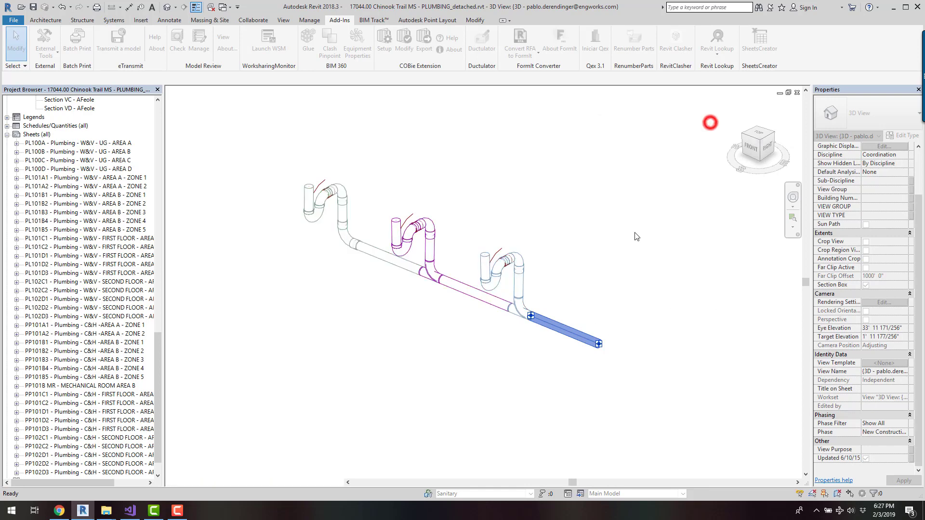
pyautogui.click(635, 237)
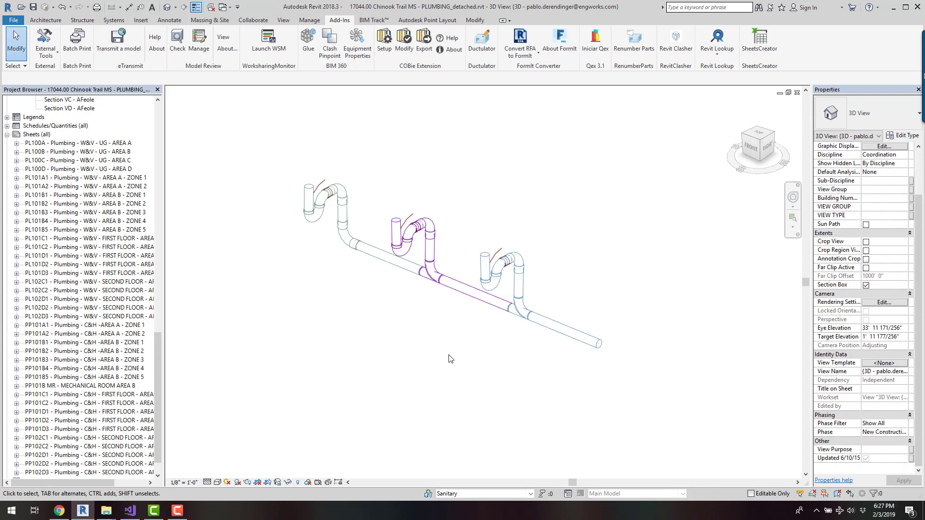
# Regenerate the prefix colours until the groups are pale pink, orange and purple, then close Renumber Parts
pyautogui.click(639, 48)
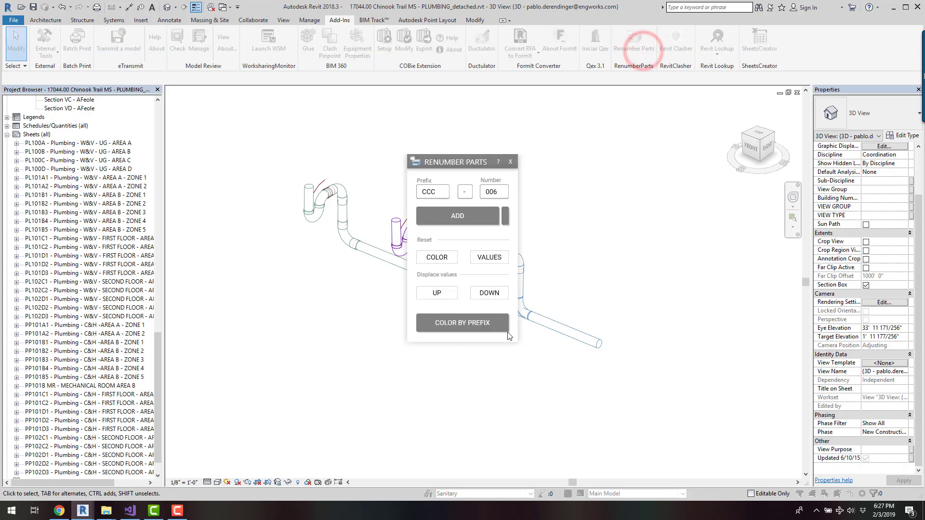
pyautogui.moveTo(469, 162); pyautogui.dragTo(683, 123)
pyautogui.click(686, 287)
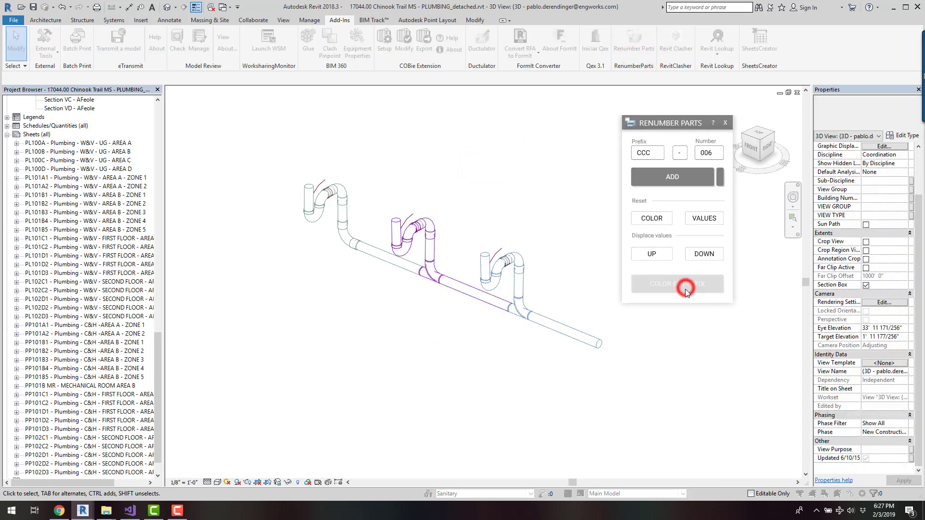
pyautogui.click(681, 281)
pyautogui.click(680, 279)
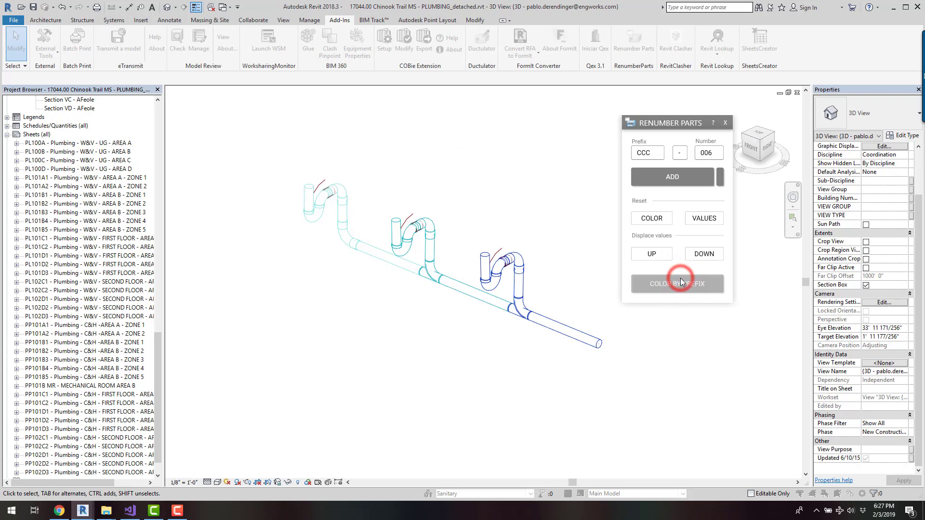
pyautogui.click(680, 279)
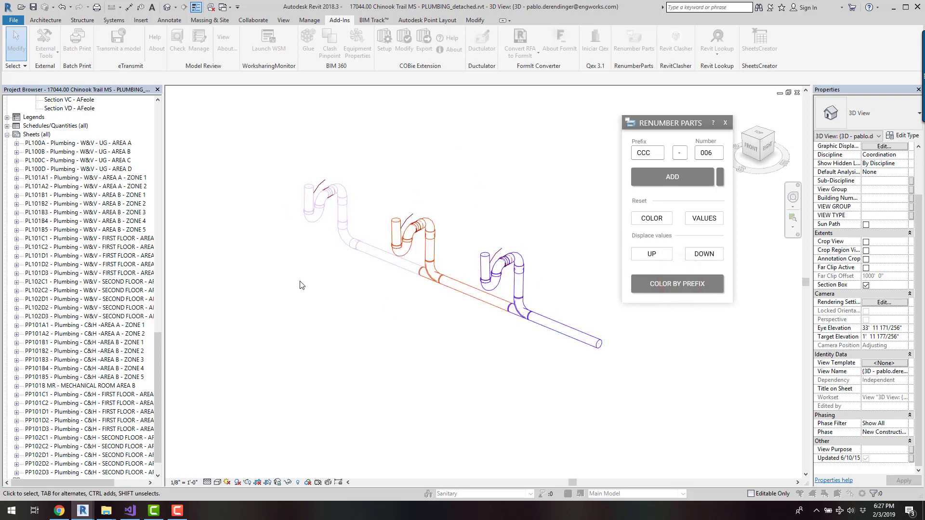
pyautogui.click(724, 123)
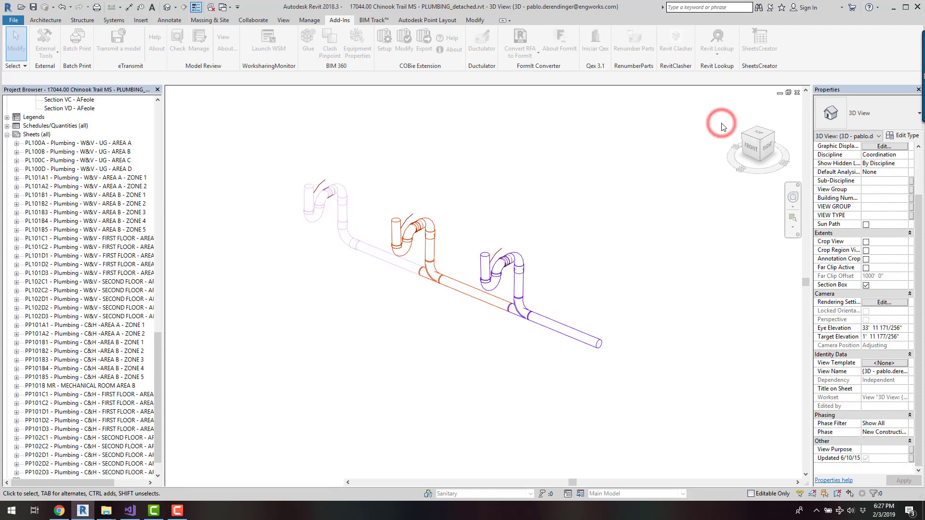